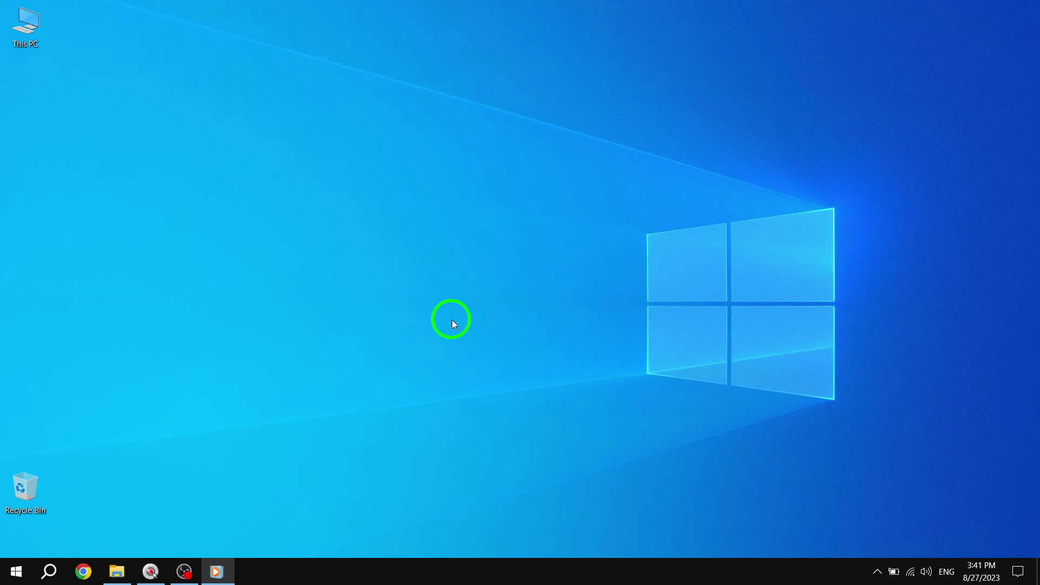
Bring up the desktop's context menu with its New item options.
right_click(449, 302)
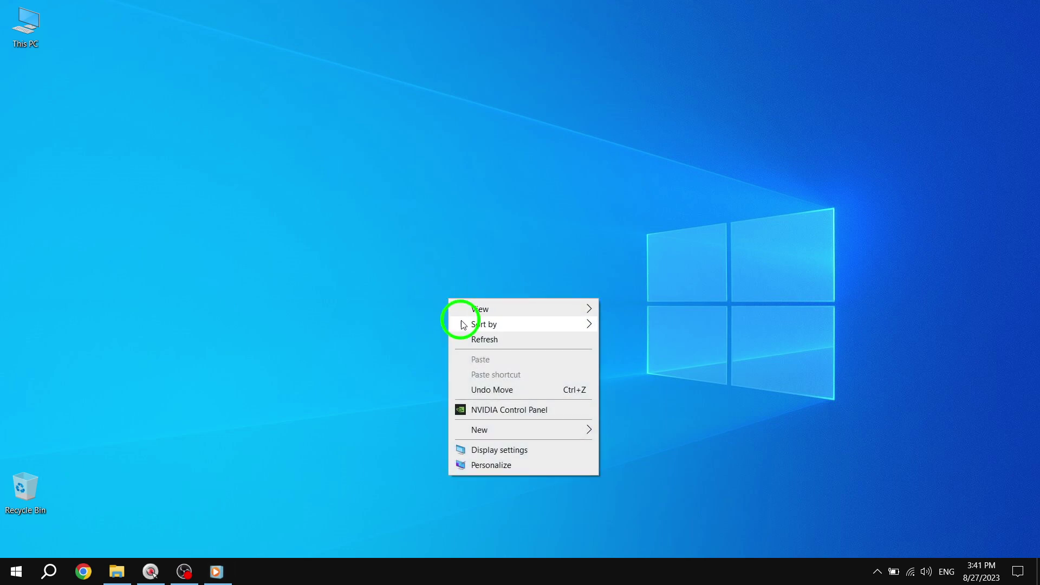
mouse_move(504, 430)
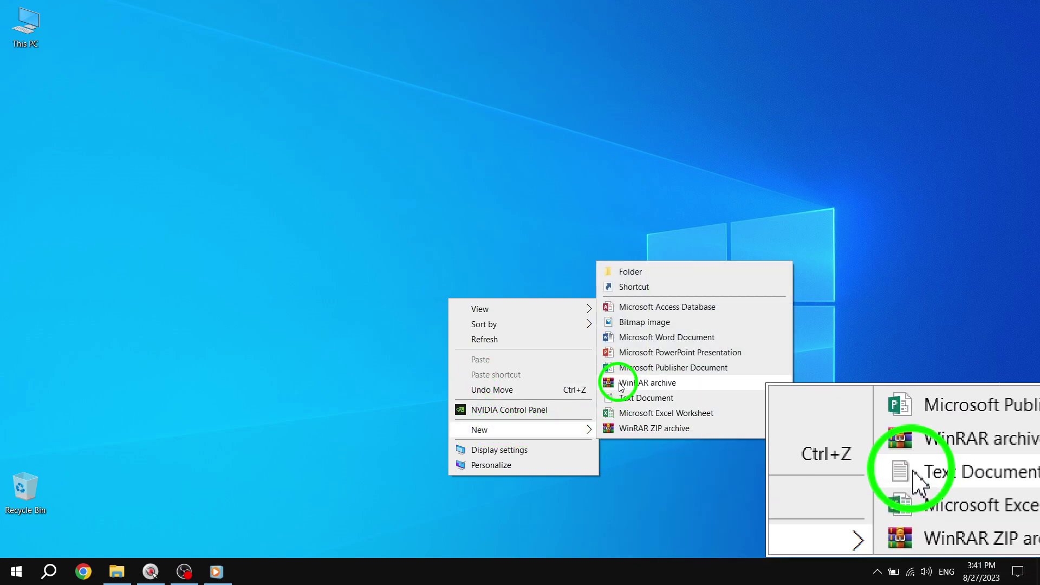
Start a new desktop shortcut and enter the target shutdown.exe -r -t 00.
click(616, 295)
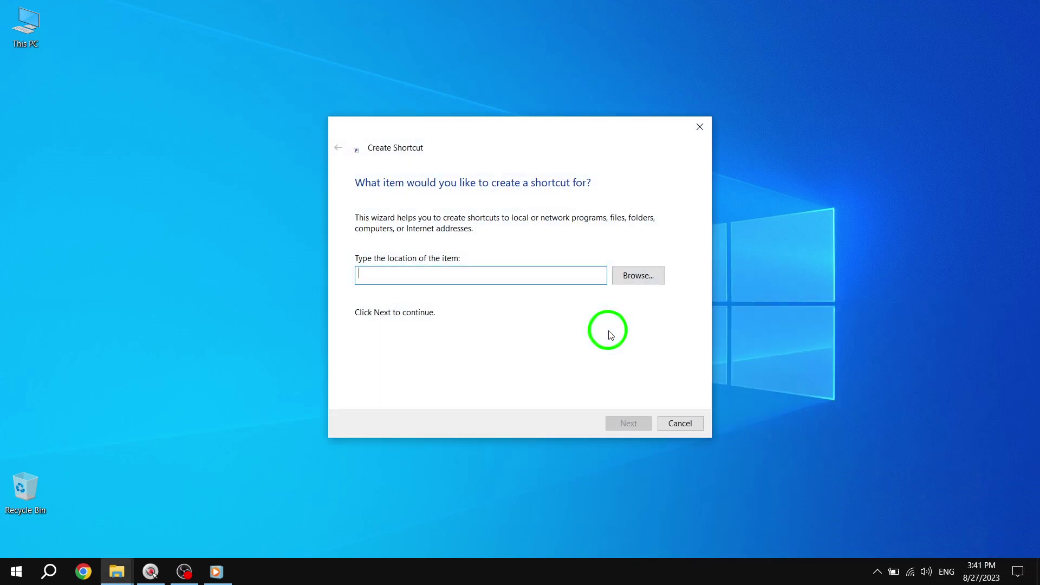
text(shut)
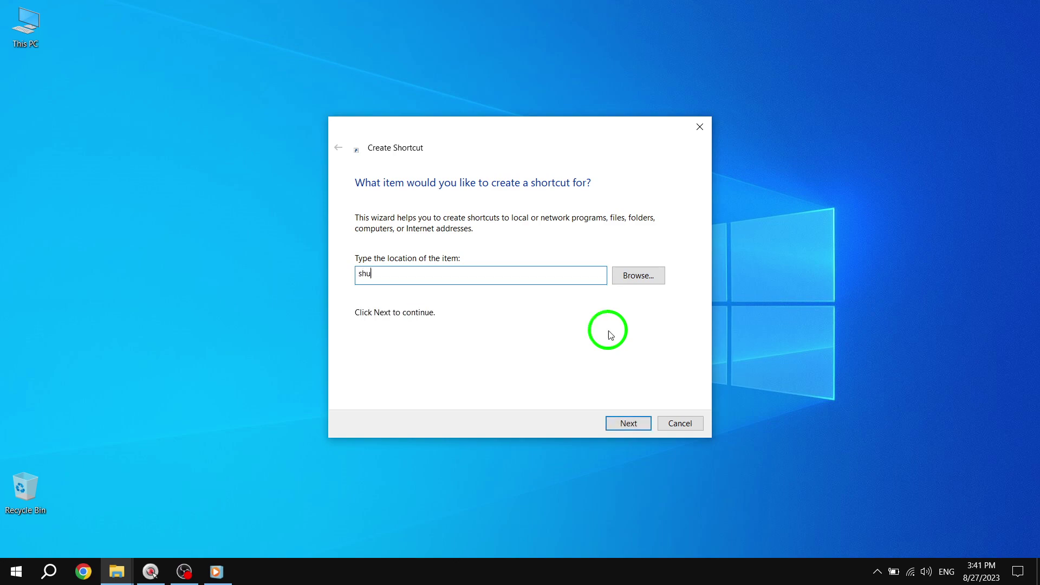
key(BackSpace)
text(d)
text(own.ex)
text(e )
text(-r -t 0)
text(0)
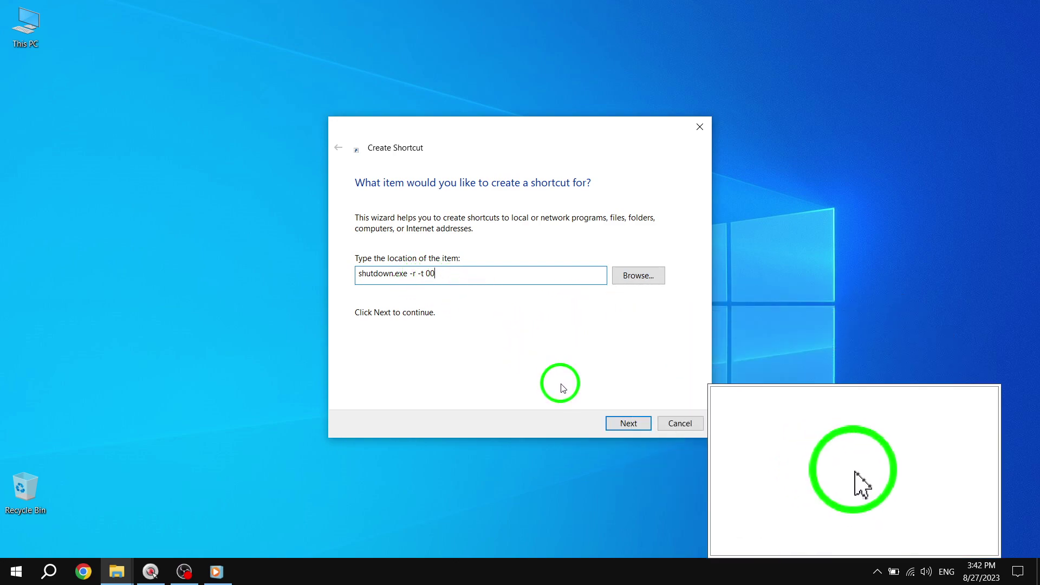
Advance to the naming step and select the name field to enter 'restart'.
click(626, 426)
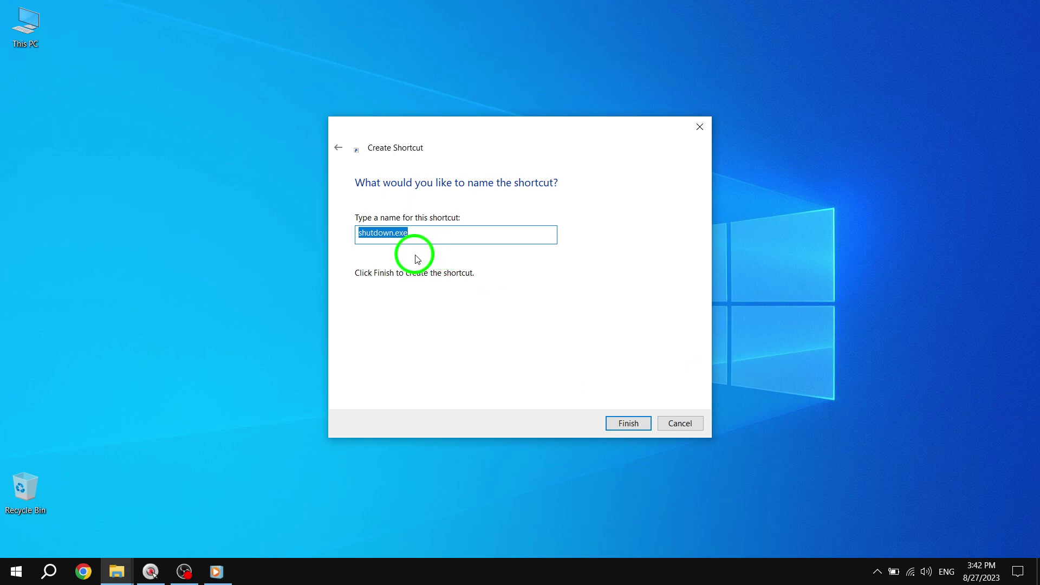
click(374, 237)
text(re)
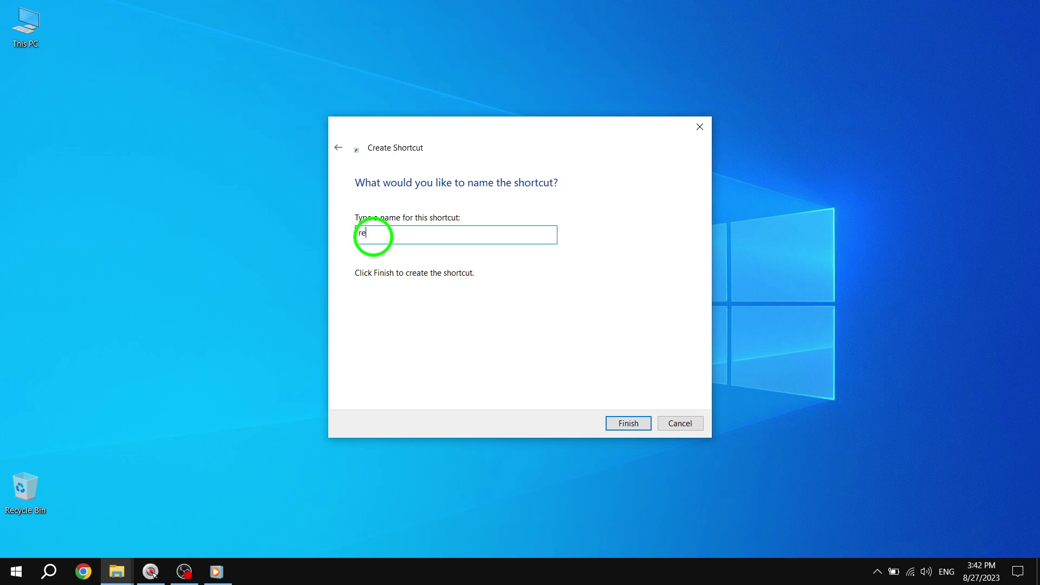
text(start)
click(629, 423)
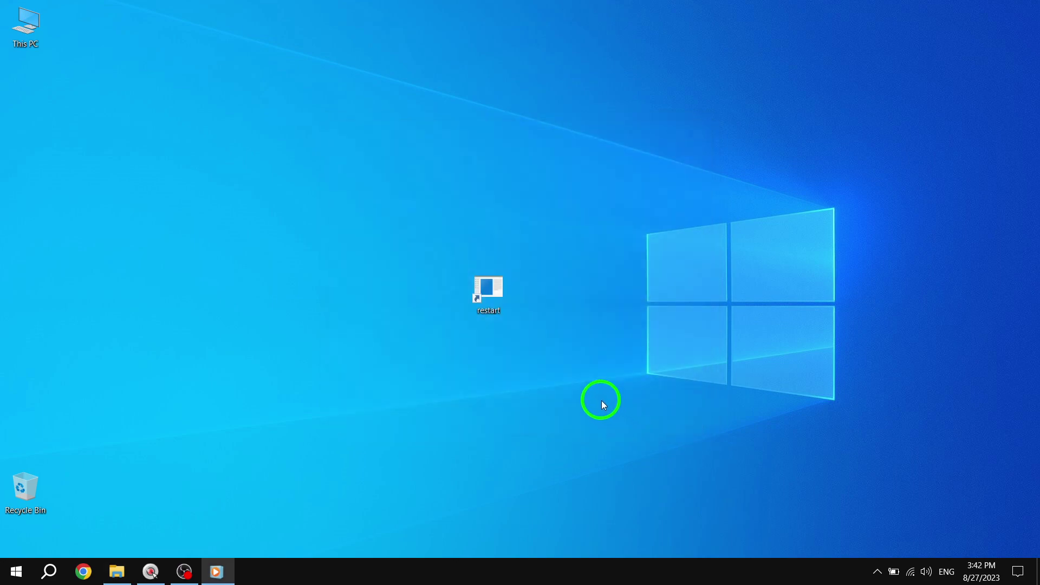